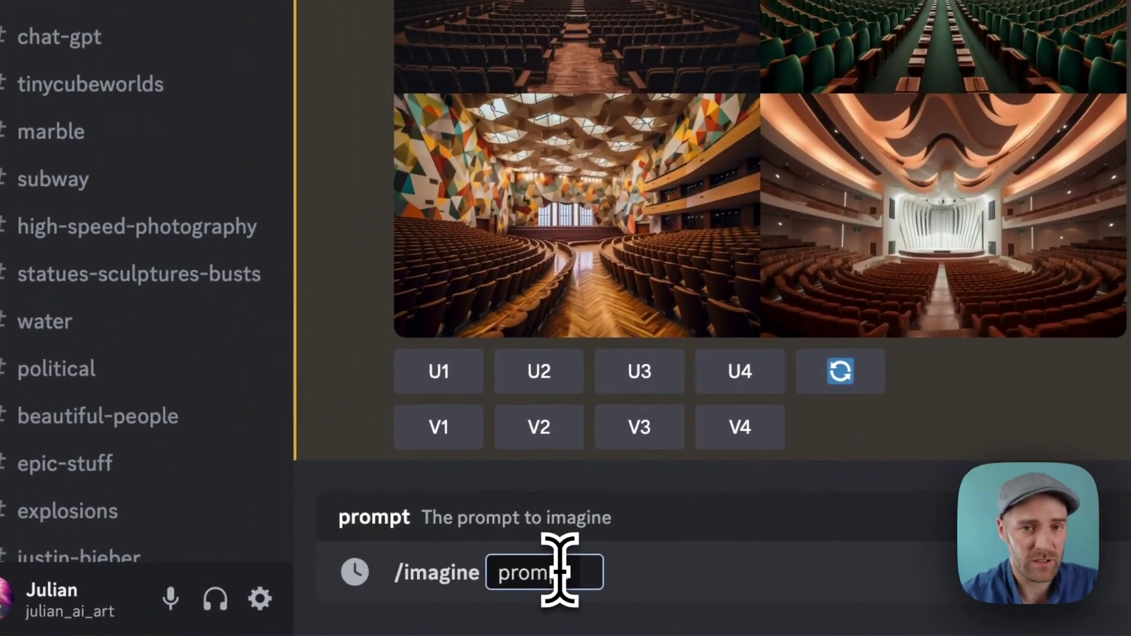
pyautogui.write('Barac')
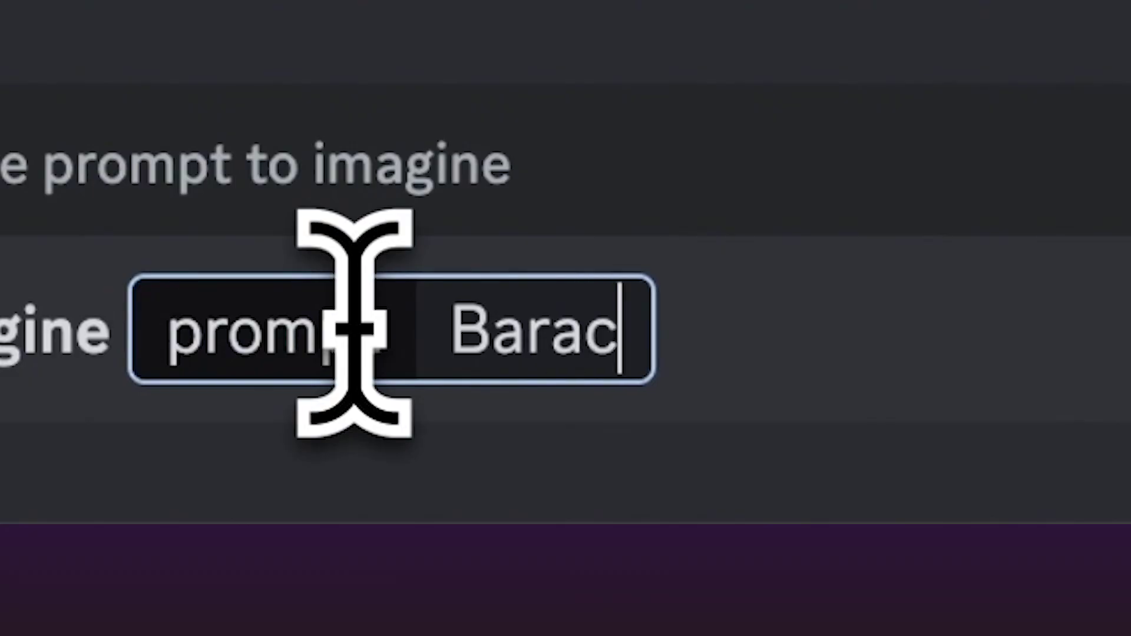
pyautogui.write('k Obama kis')
pyautogui.write(' a duck')
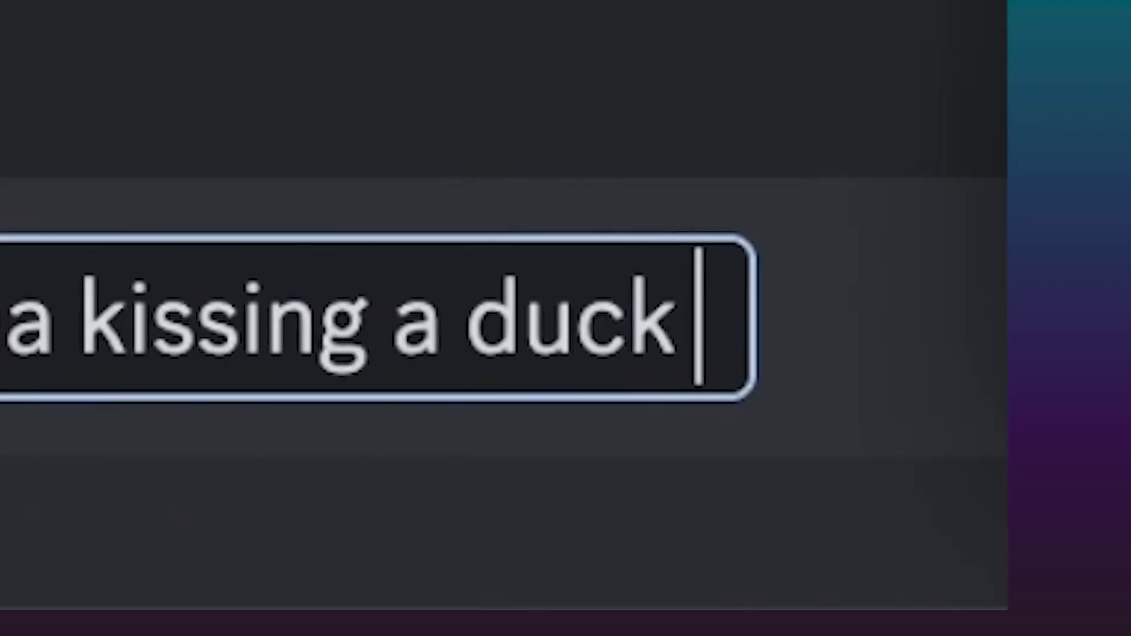
# - Submit the prompt 'Barack Obama kissing a duck --ar 3:2' to Midjourney
pyautogui.press('Return')
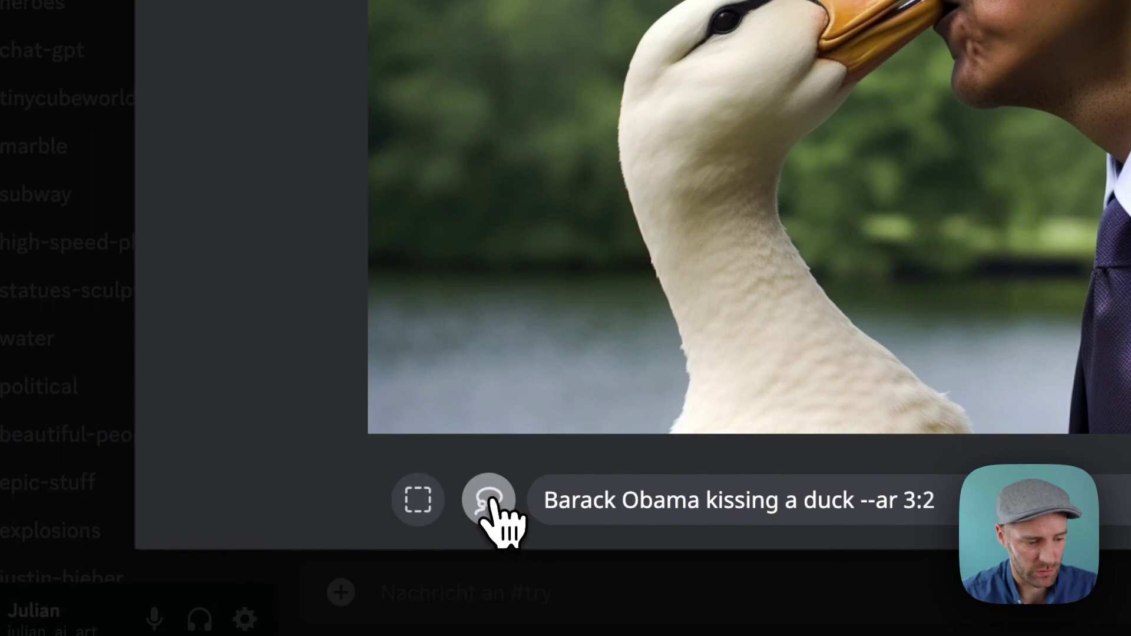
# - Lasso the duck's head and neck for regeneration and select the prompt text
pyautogui.moveTo(492, 101); pyautogui.dragTo(755, 314)
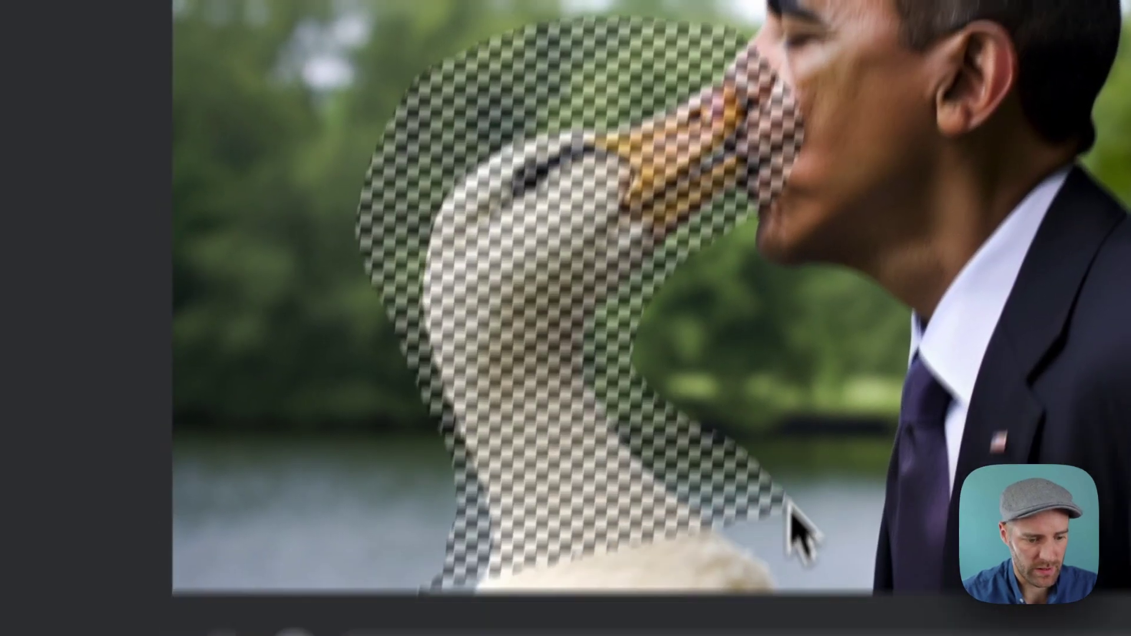
pyautogui.moveTo(685, 531); pyautogui.dragTo(610, 429)
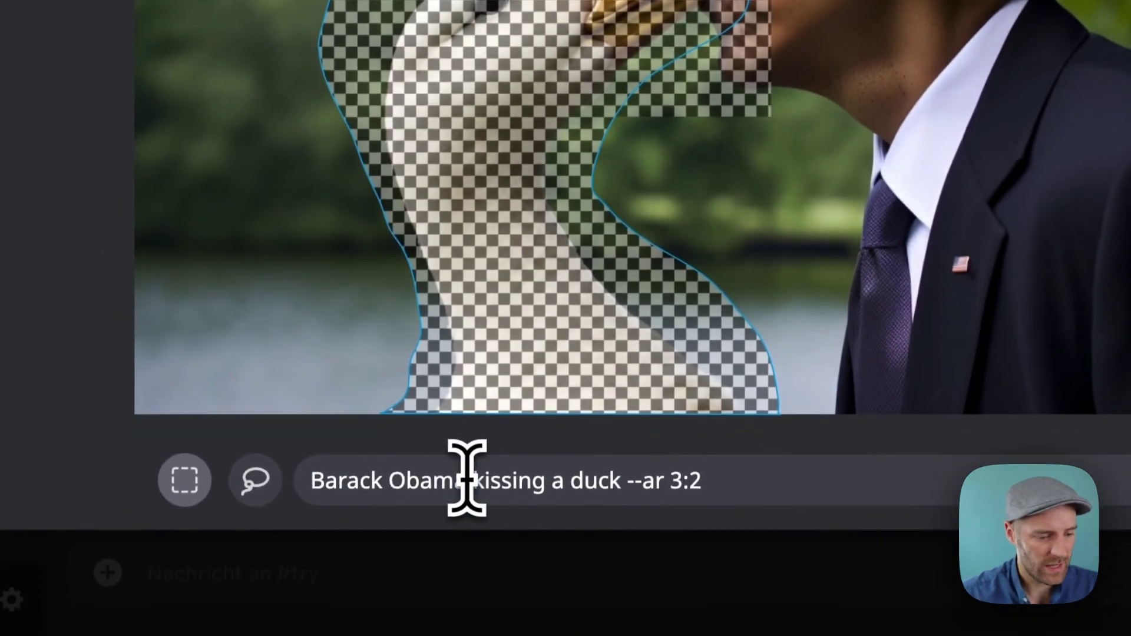
pyautogui.tripleClick(468, 477)
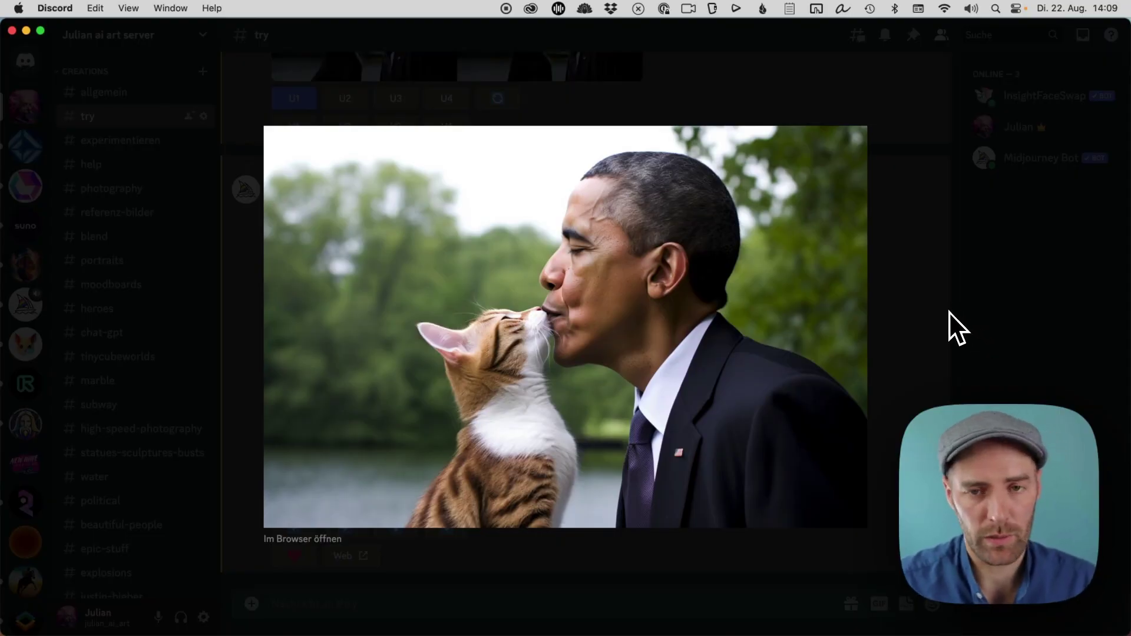
# - Close the cat image preview and start Vary (Region) on the cat upscale
pyautogui.click(949, 312)
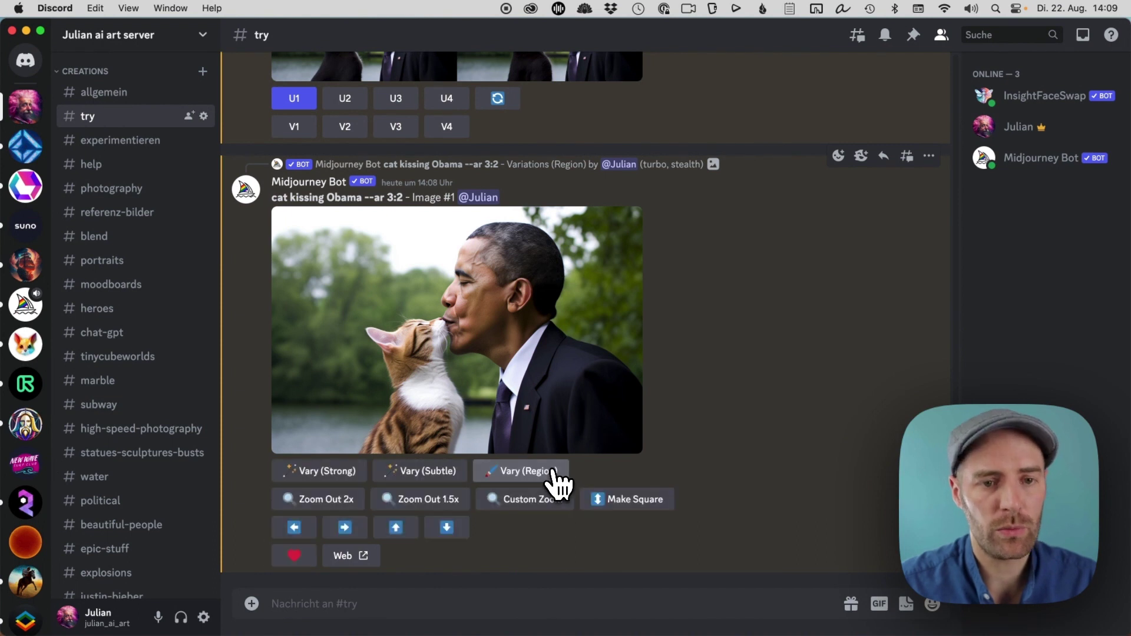
pyautogui.click(555, 473)
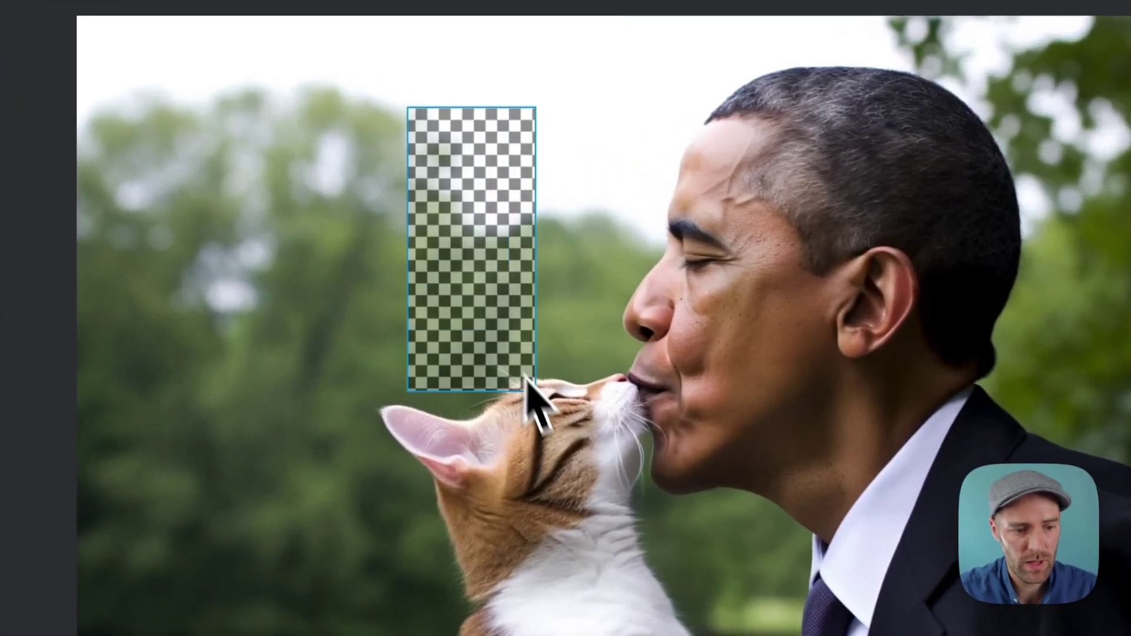
# - Box the empty area above the cat's head and select the existing prompt
pyautogui.moveTo(427, 163); pyautogui.dragTo(517, 335)
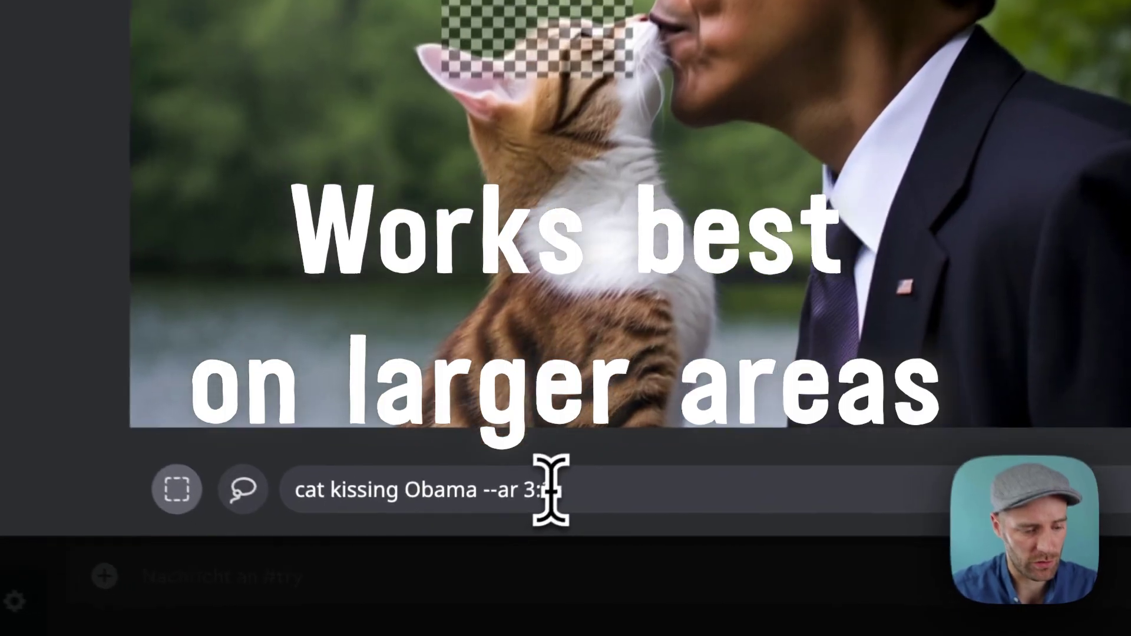
pyautogui.hotkey('ctrl', 'a')
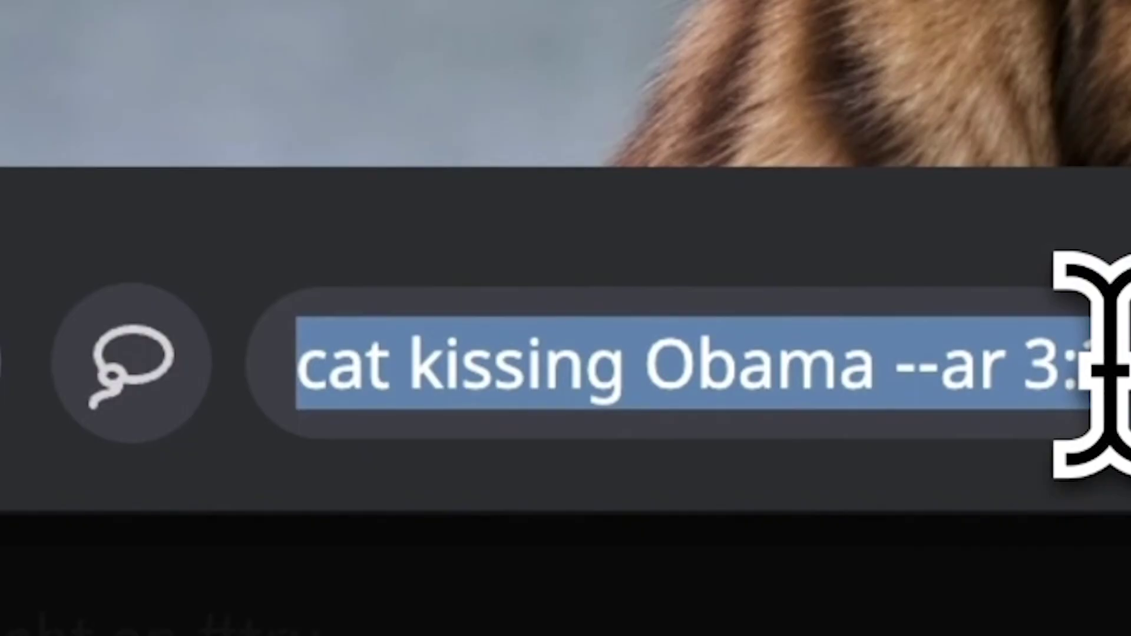
pyautogui.write('lar')
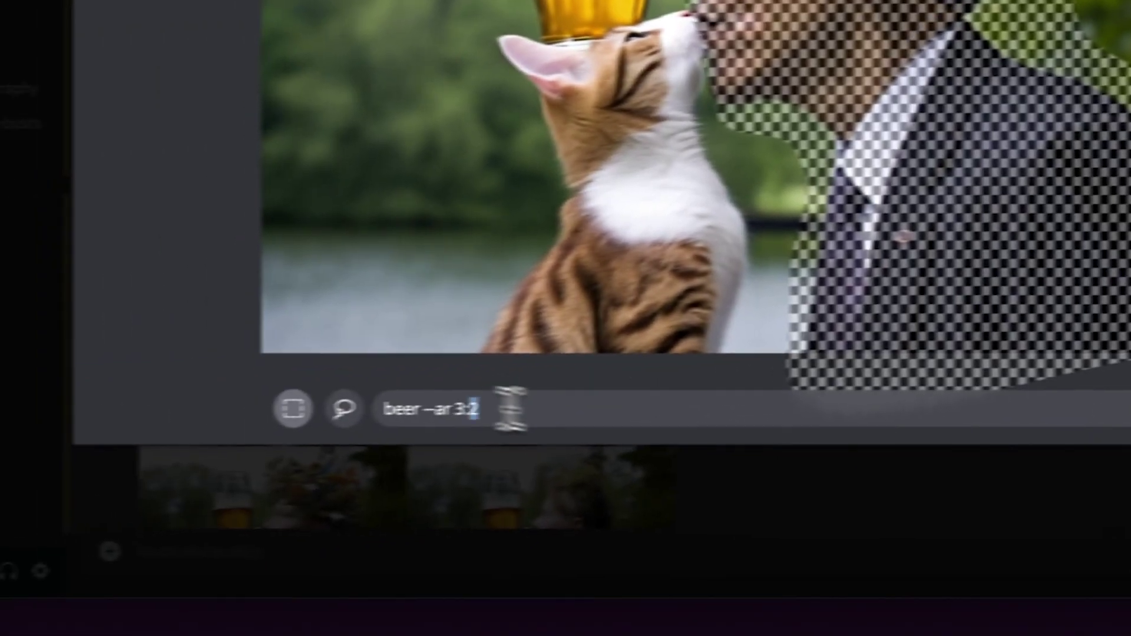
# - Delete the old beer prompt from the region editor's prompt bar
pyautogui.moveTo(510, 408); pyautogui.dragTo(329, 406)
pyautogui.press('BackSpace')
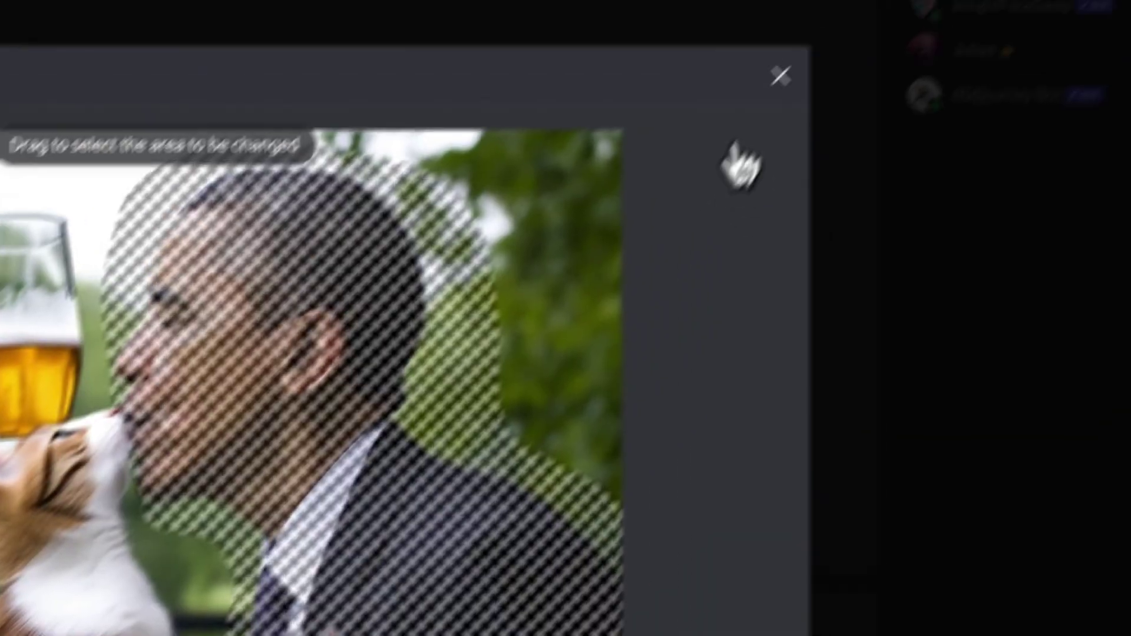